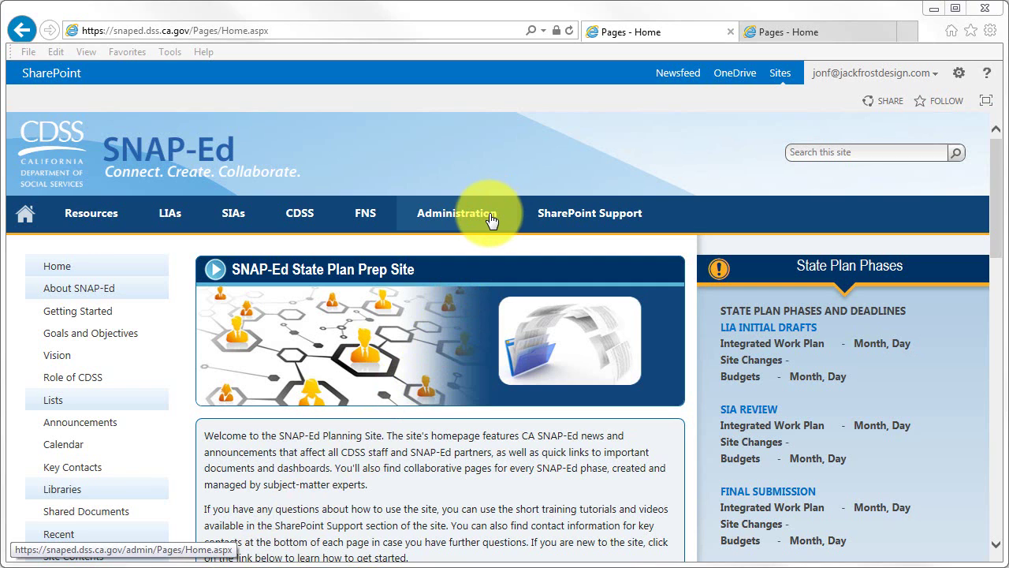
- Open the Phase Emails list on the Administration site and expand the 01. LIA & CC Document Creation Phase group
click(489, 220)
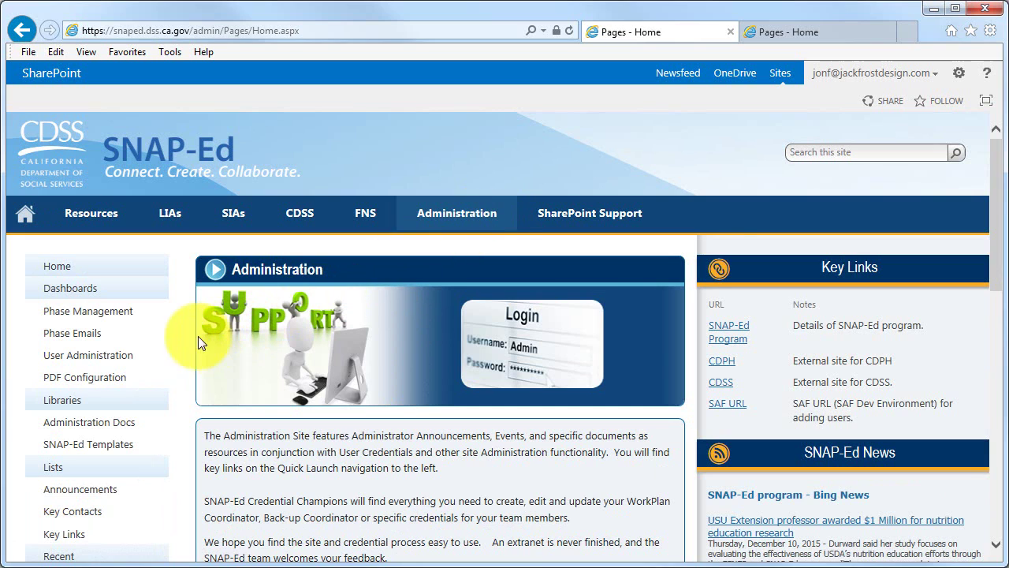
click(92, 339)
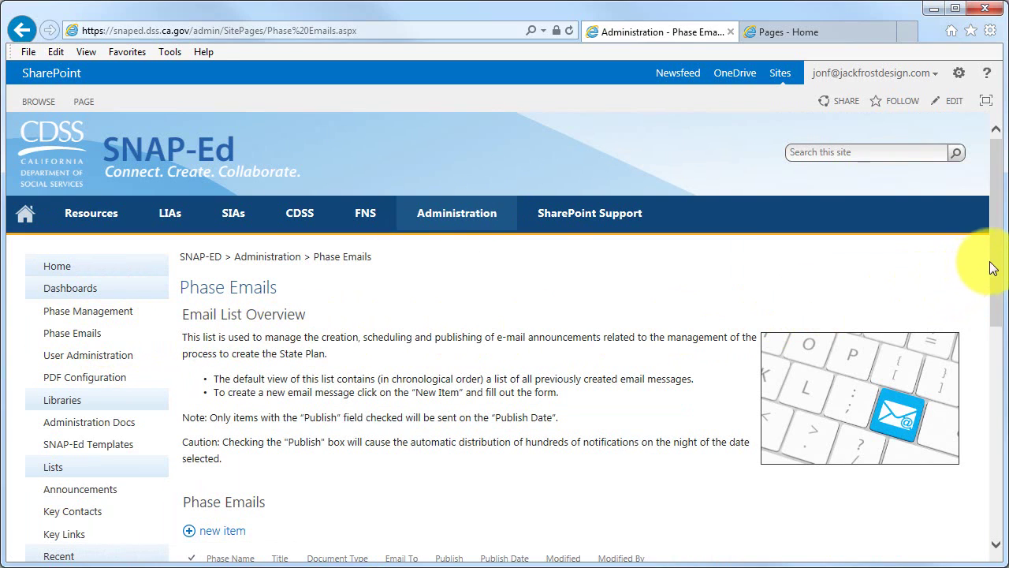
drag(996, 266, 994, 402)
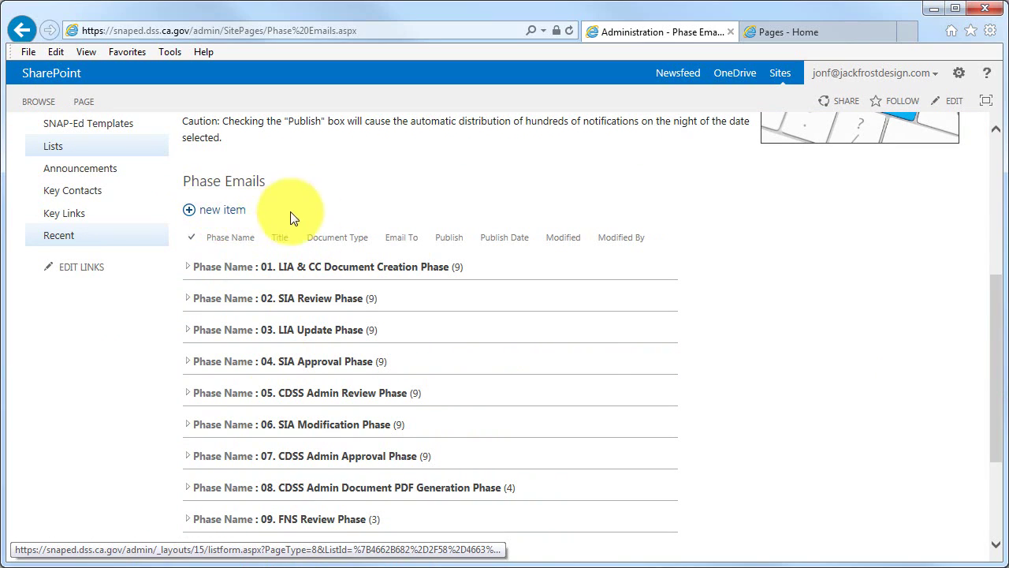
click(188, 269)
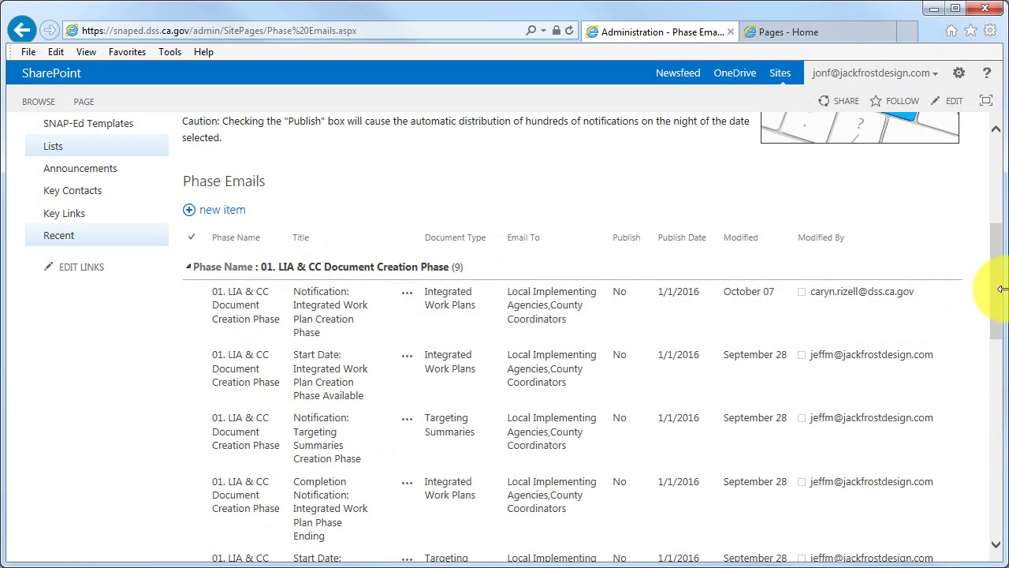
- Sort the phase emails by Document Type in ascending order and review the emails in the expanded group
mouse_move(997, 292)
mouse_down()
mouse_move(1000, 341)
mouse_move(998, 304)
mouse_up()
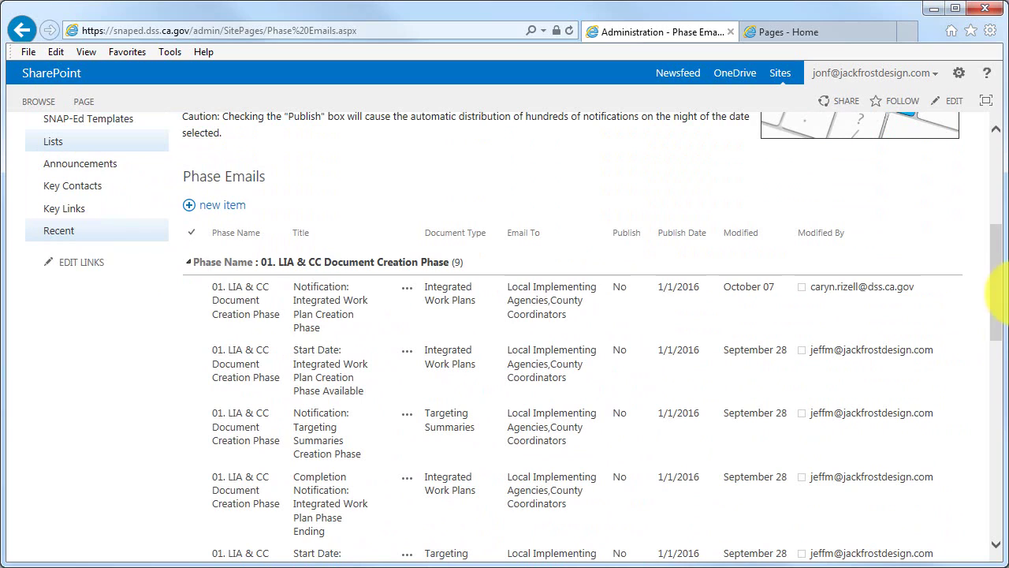
click(496, 234)
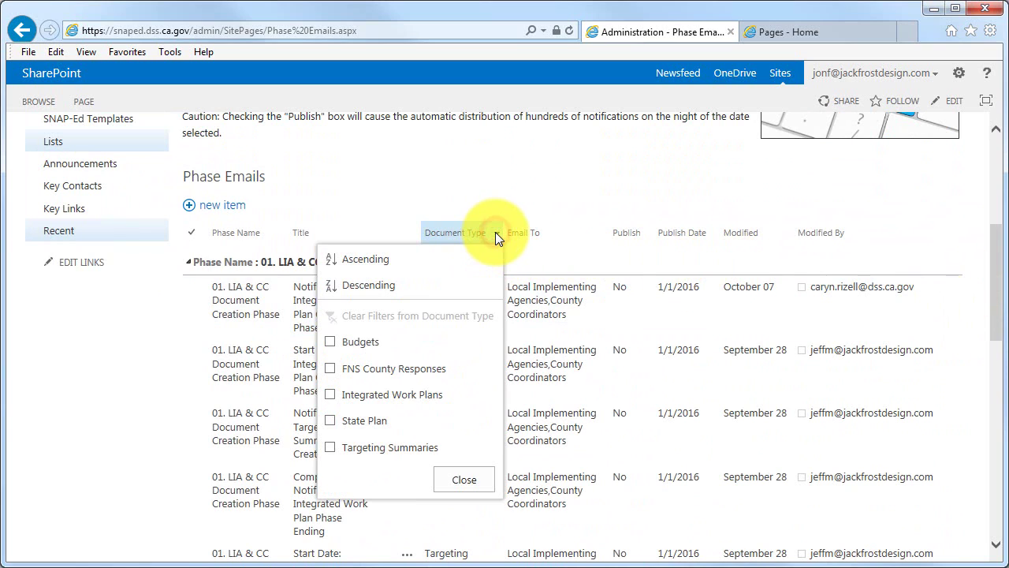
click(410, 264)
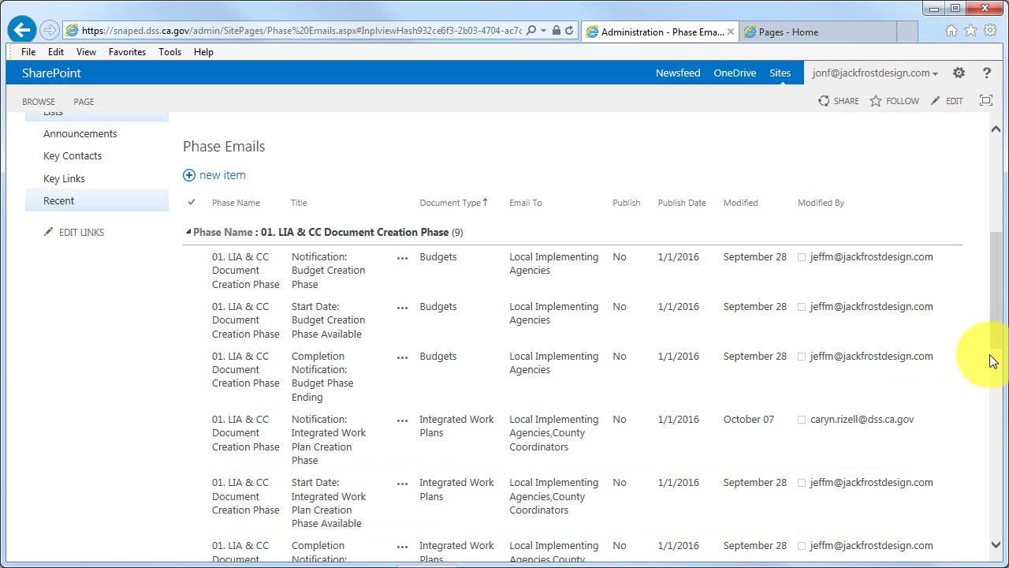
drag(993, 342, 991, 433)
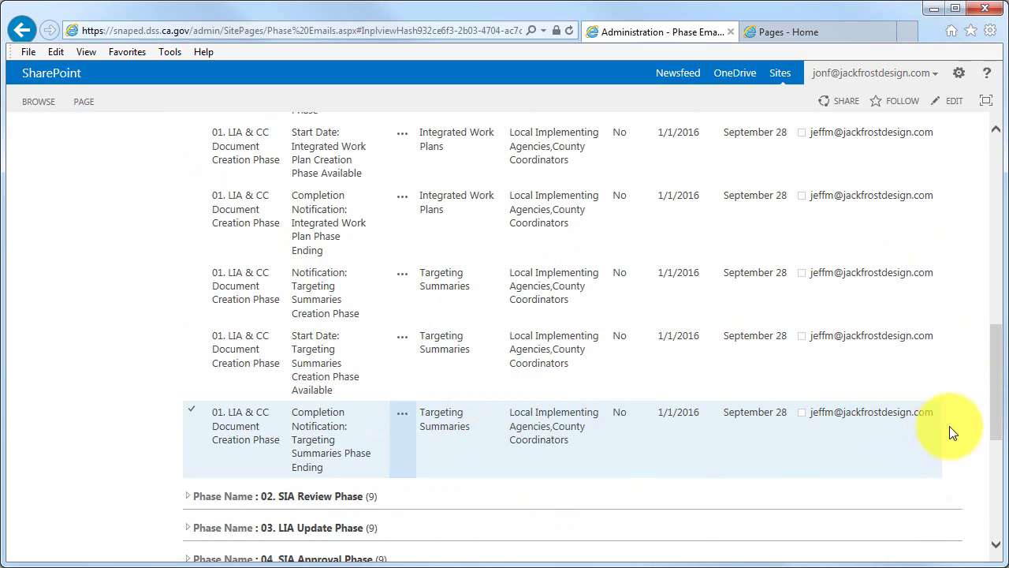
drag(999, 408, 992, 307)
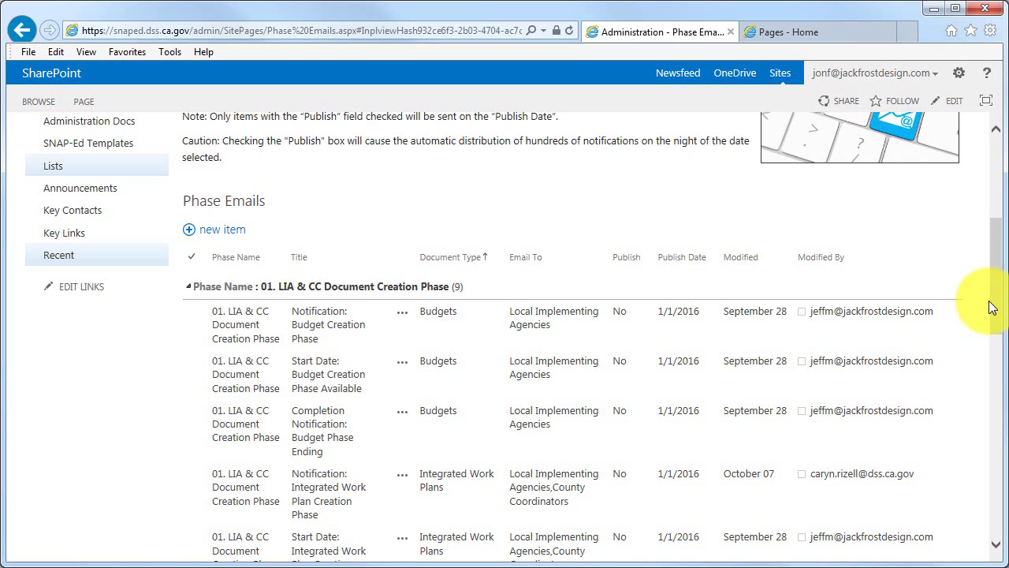
- Open the "Notification: Budget Creation Phase" email for editing, review its publish date and body copy, and cancel without saving
click(327, 331)
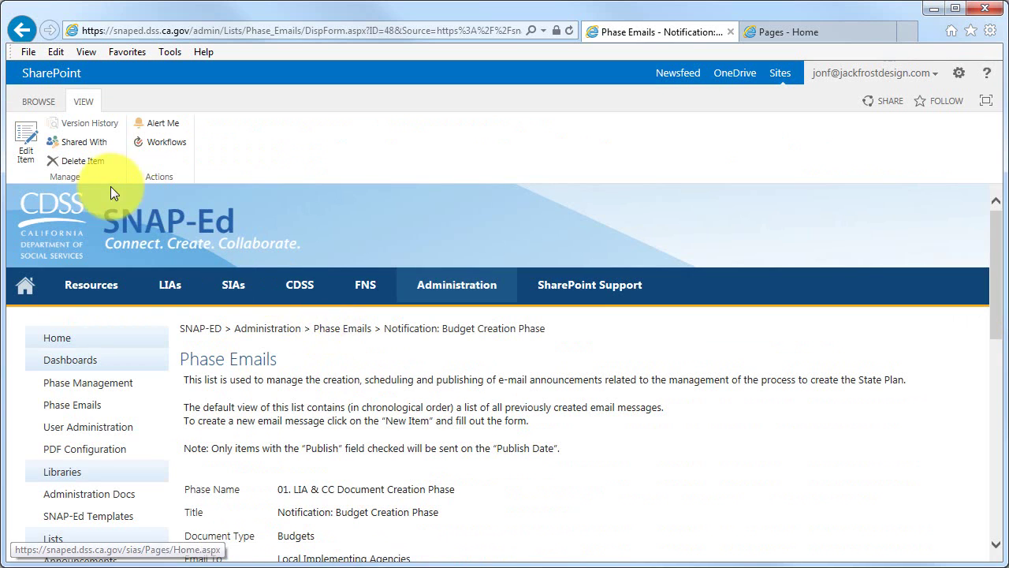
click(28, 138)
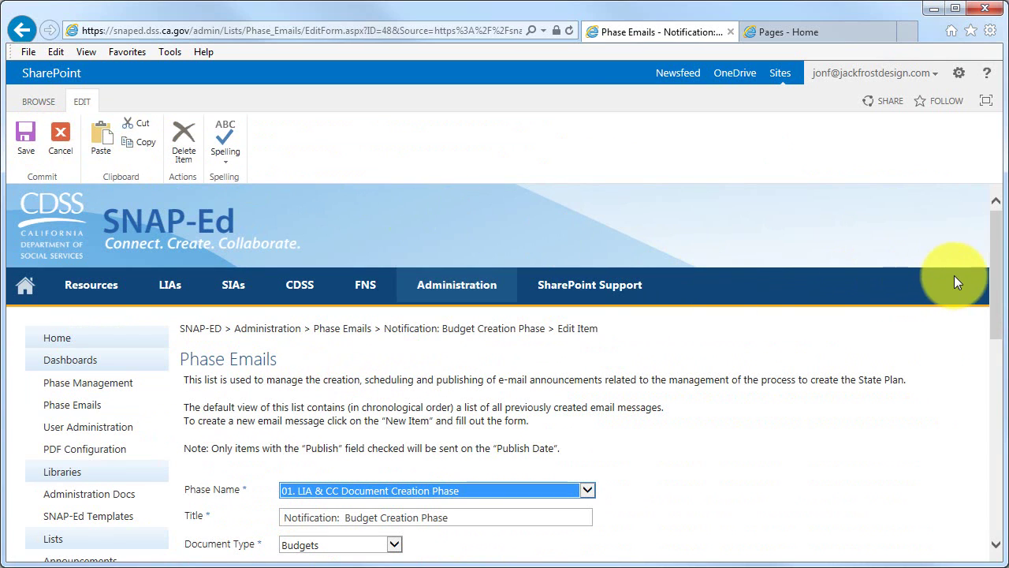
drag(996, 282, 1003, 387)
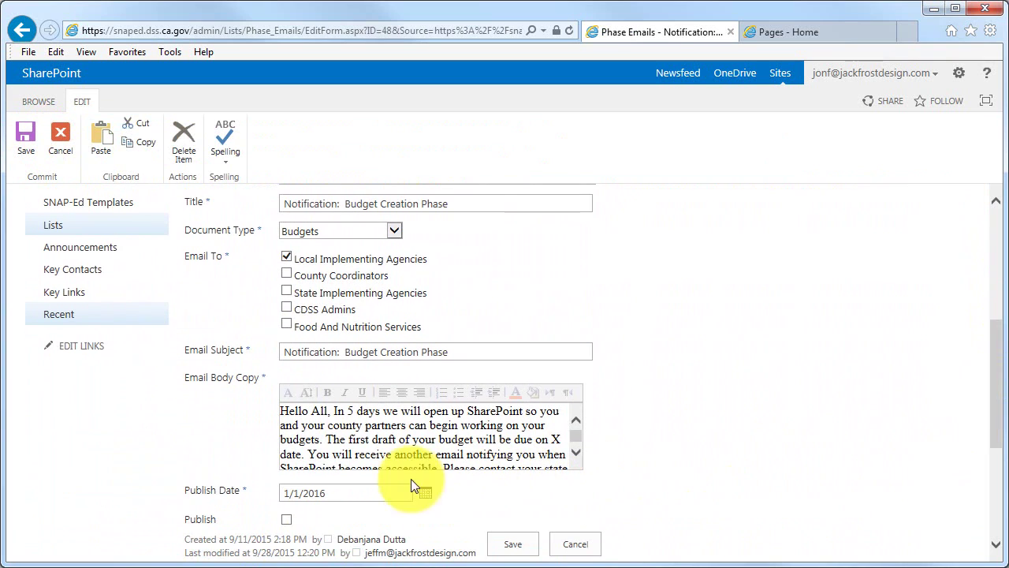
drag(332, 494, 274, 498)
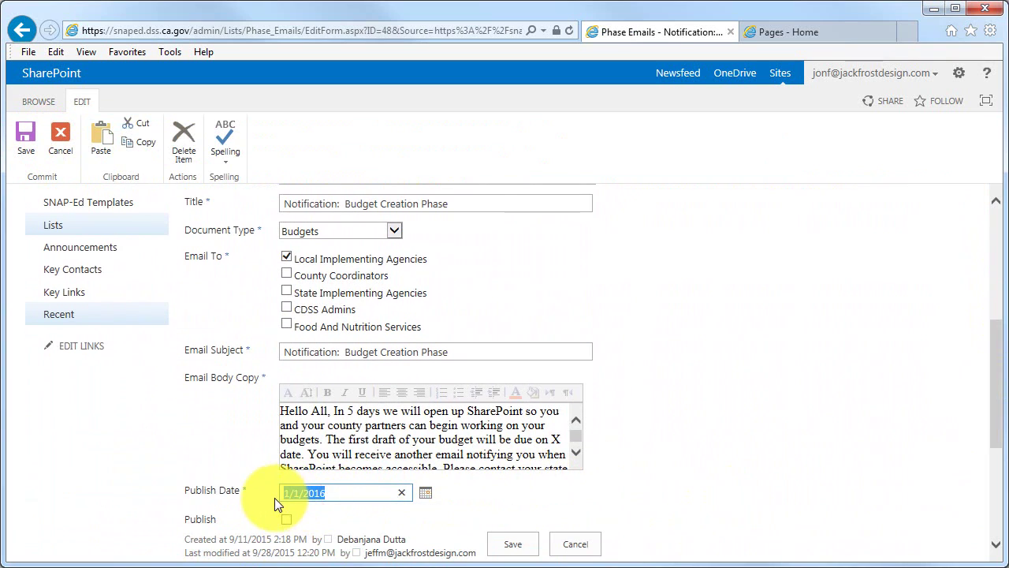
click(540, 512)
drag(401, 413, 331, 415)
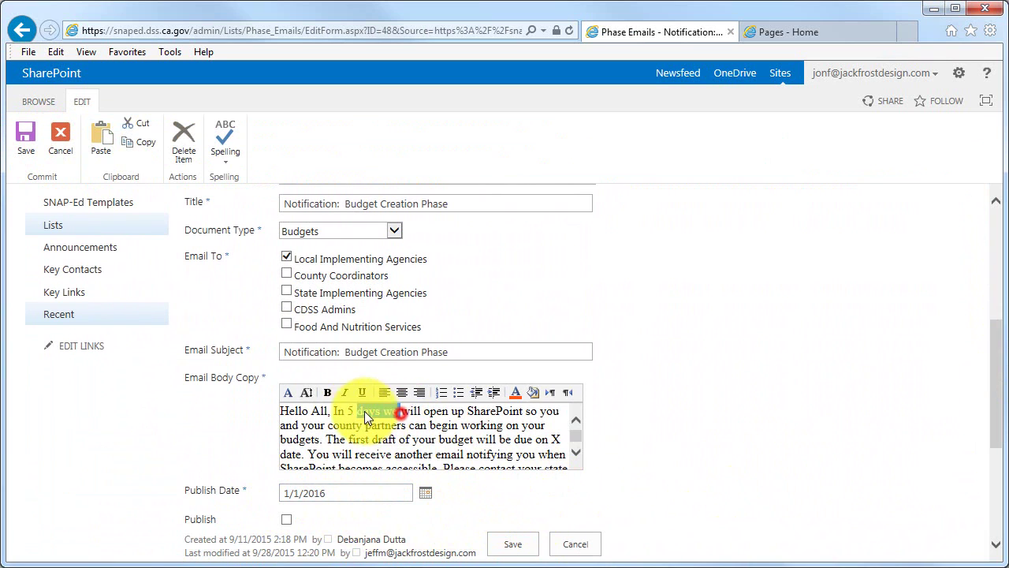
click(577, 544)
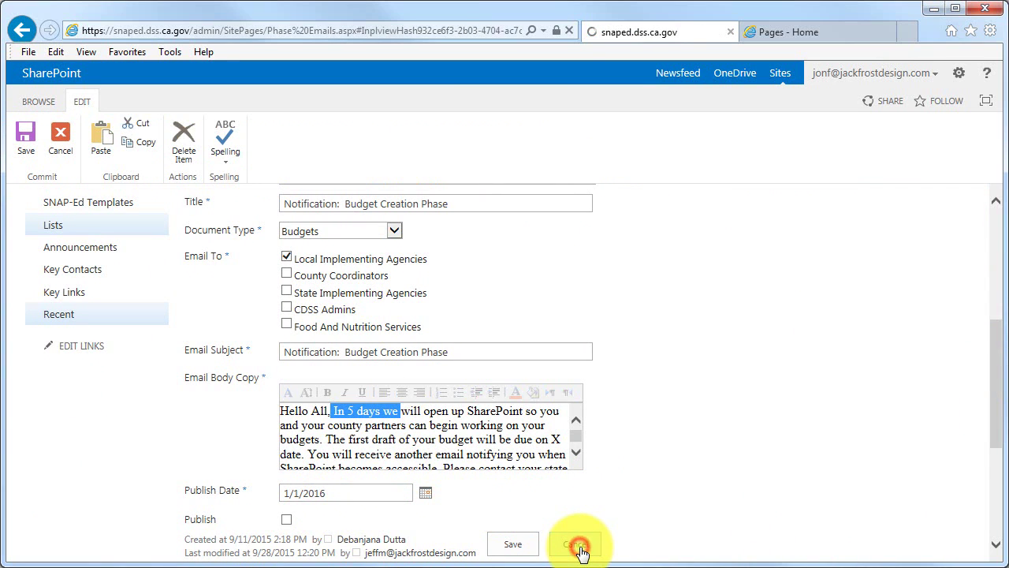
- Open a blank new phase email form, review its fields from Phase Name to Publish, and cancel it
scroll(539, 370, up, 4)
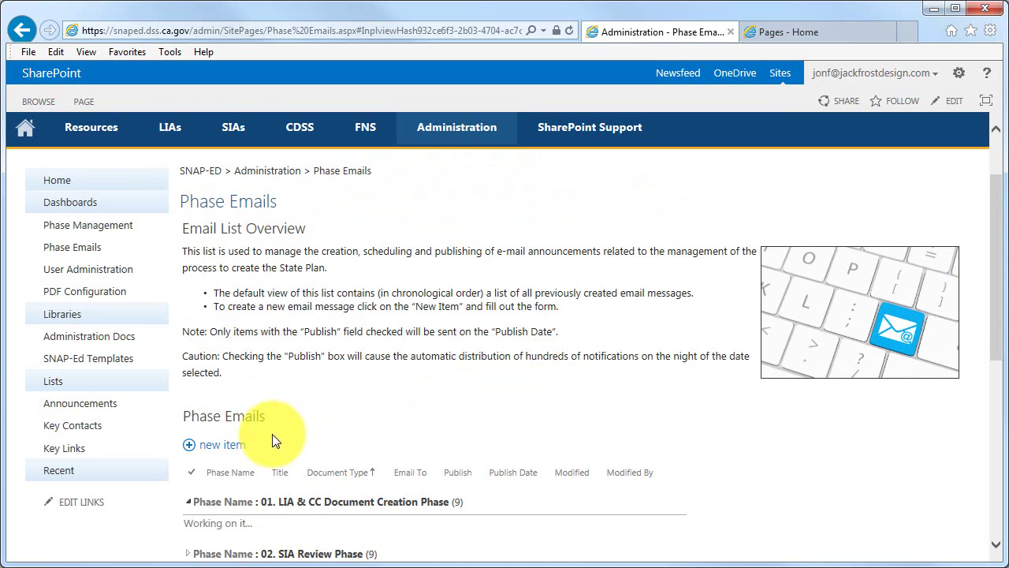
click(188, 445)
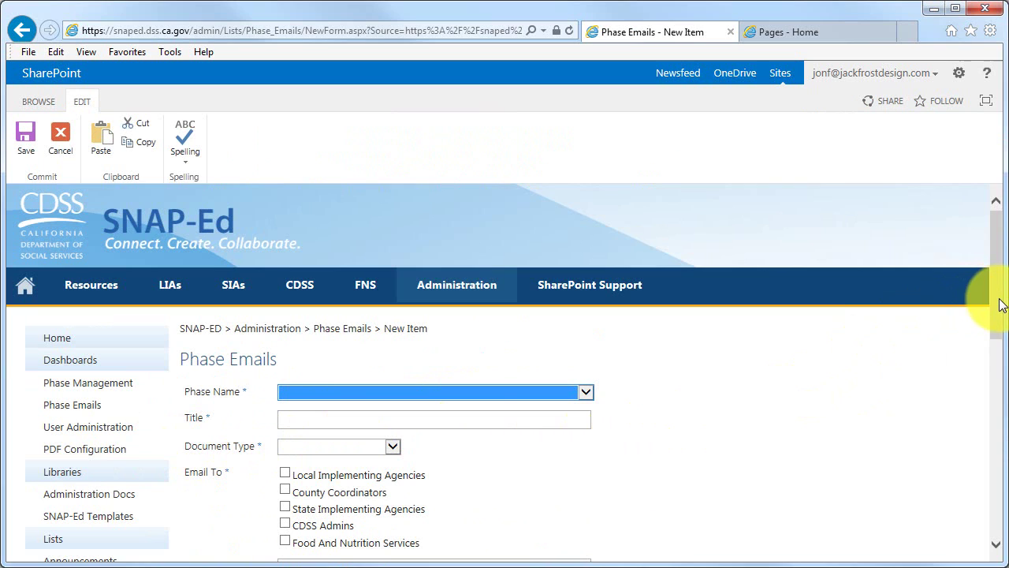
drag(998, 300, 1001, 355)
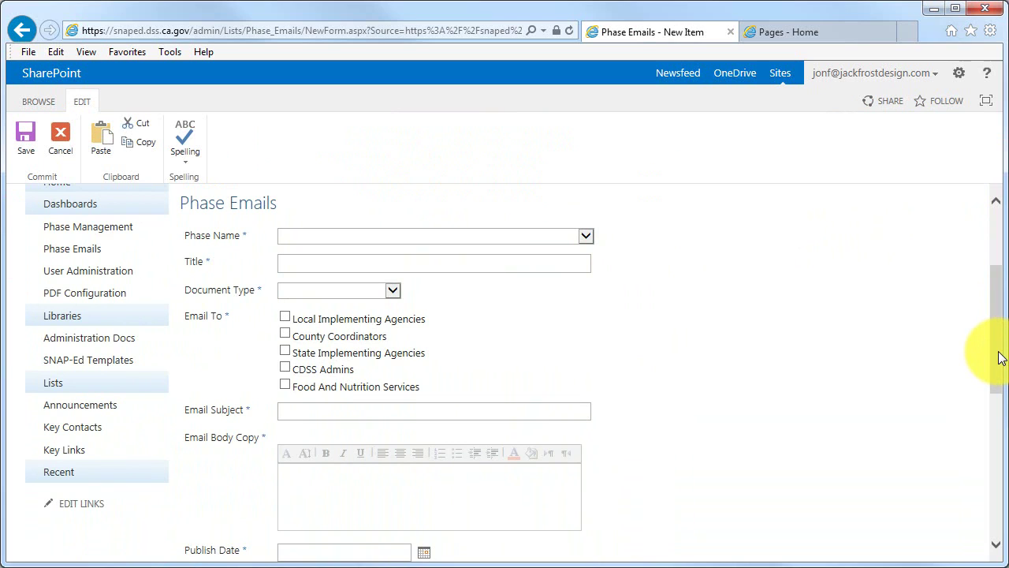
drag(999, 357, 1004, 371)
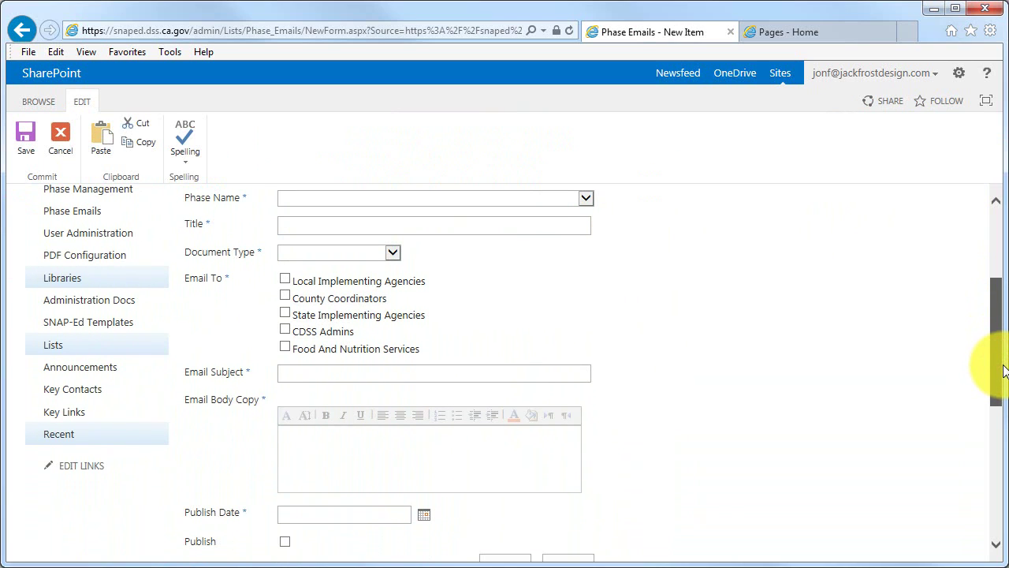
drag(1004, 371, 1005, 347)
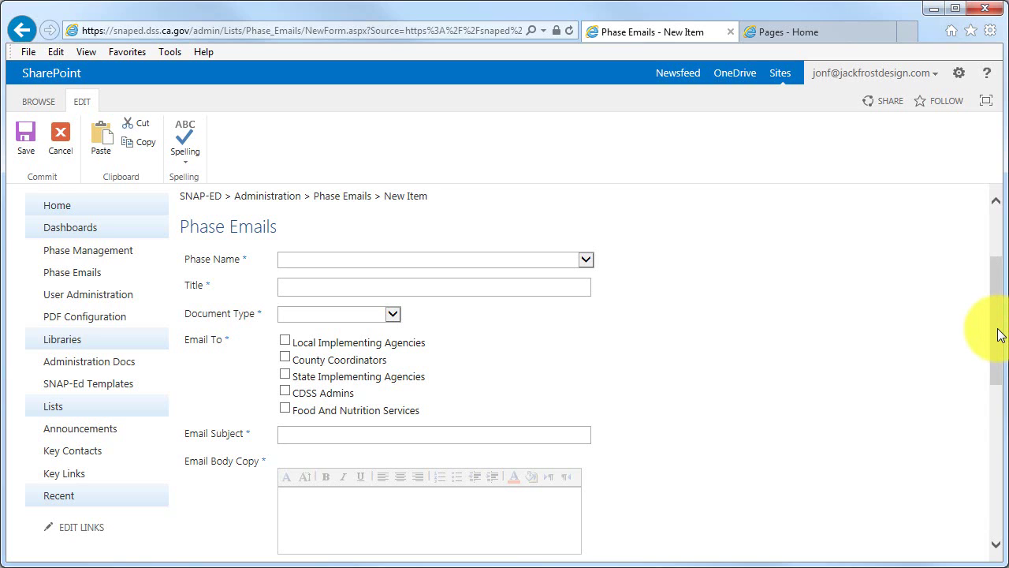
drag(1000, 318, 1007, 363)
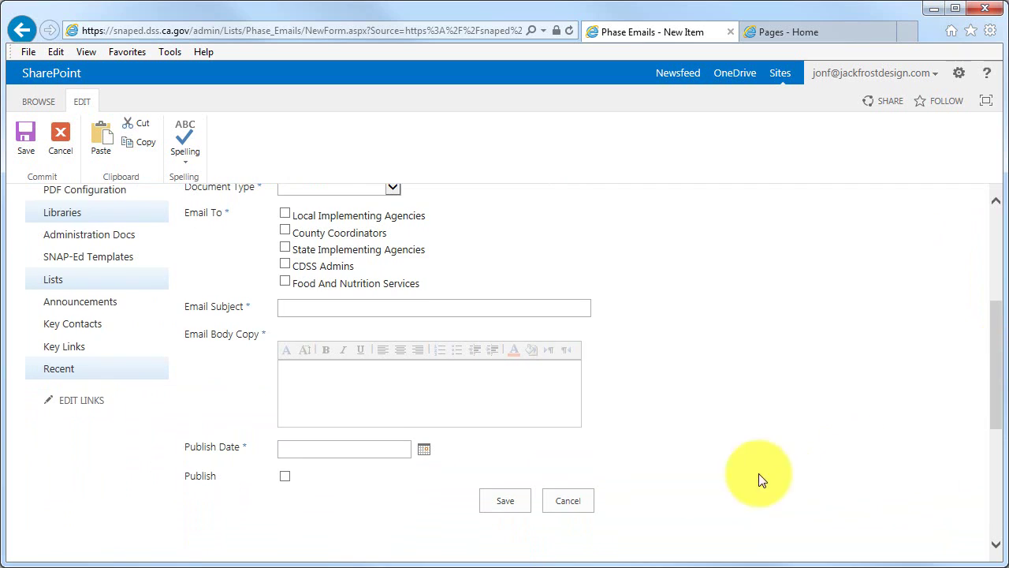
click(576, 501)
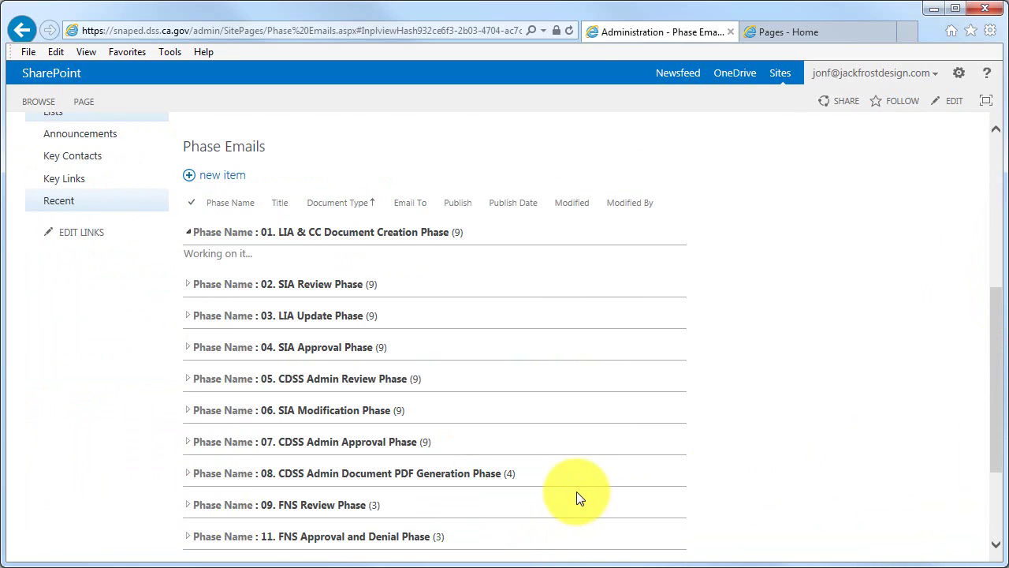
- Open the Phase Management dashboard and examine the current library permissions in the LIA Site Library Process Controls
scroll(577, 491, up, 3)
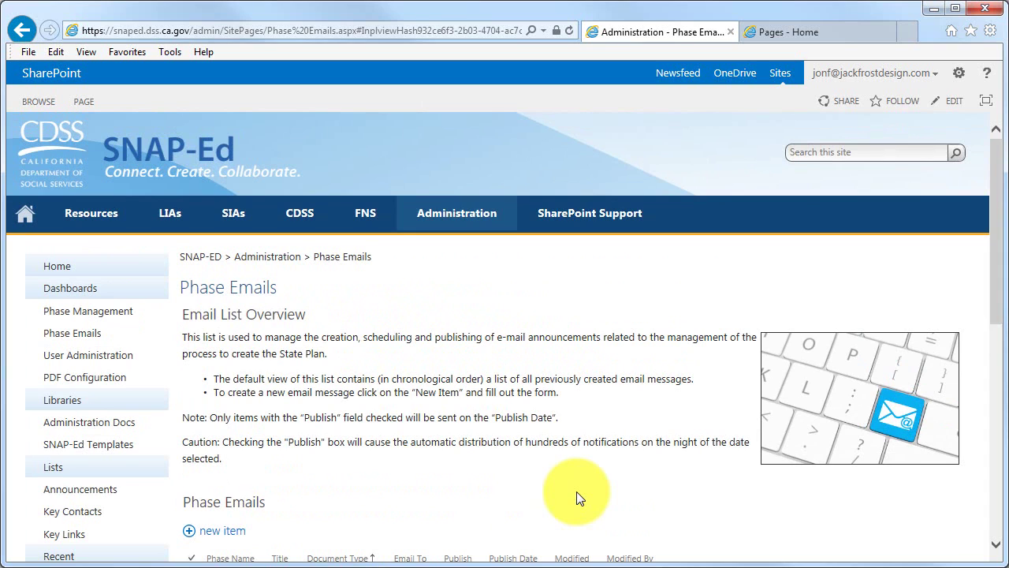
click(91, 317)
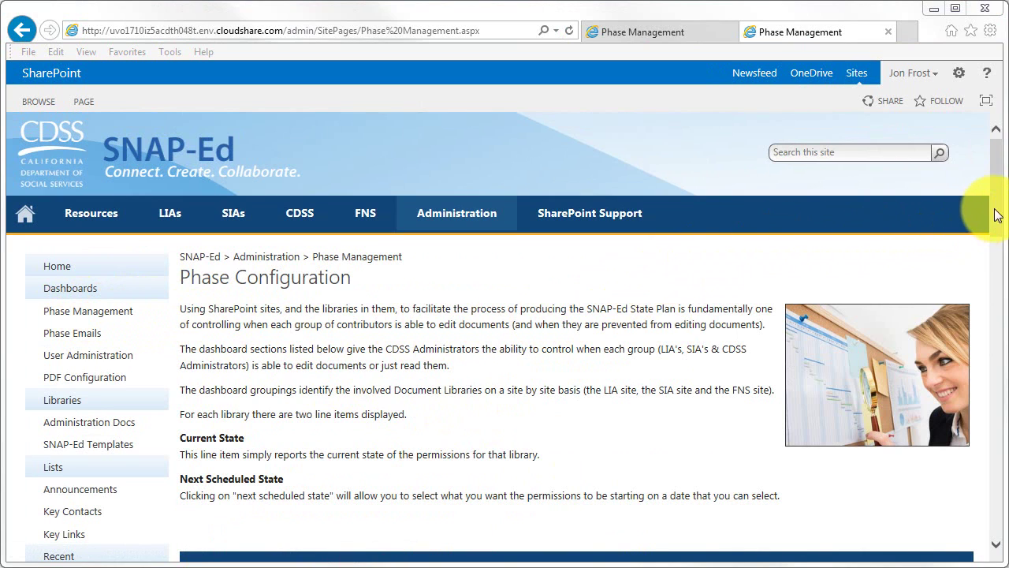
drag(994, 206, 1004, 300)
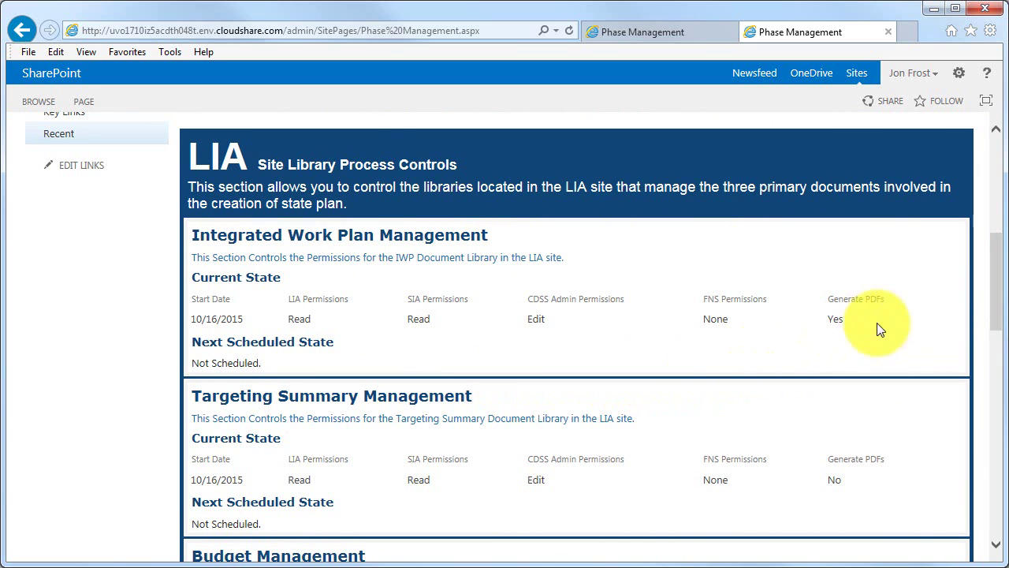
drag(997, 293, 1005, 272)
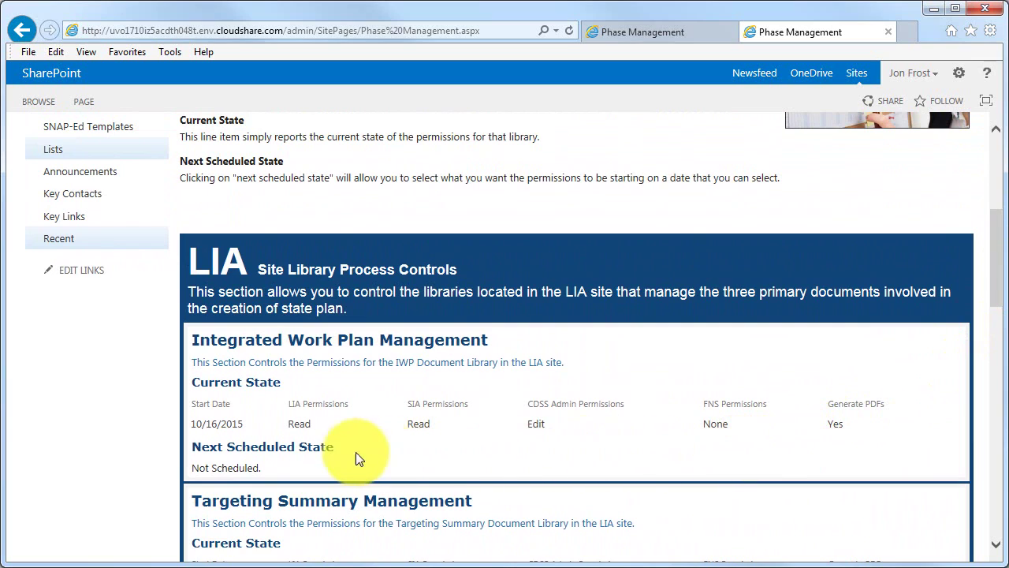
- Try setting LIA Permissions to Edit in the Integrated Work Plan's next scheduled state, check the start date field, and cancel the form
click(302, 447)
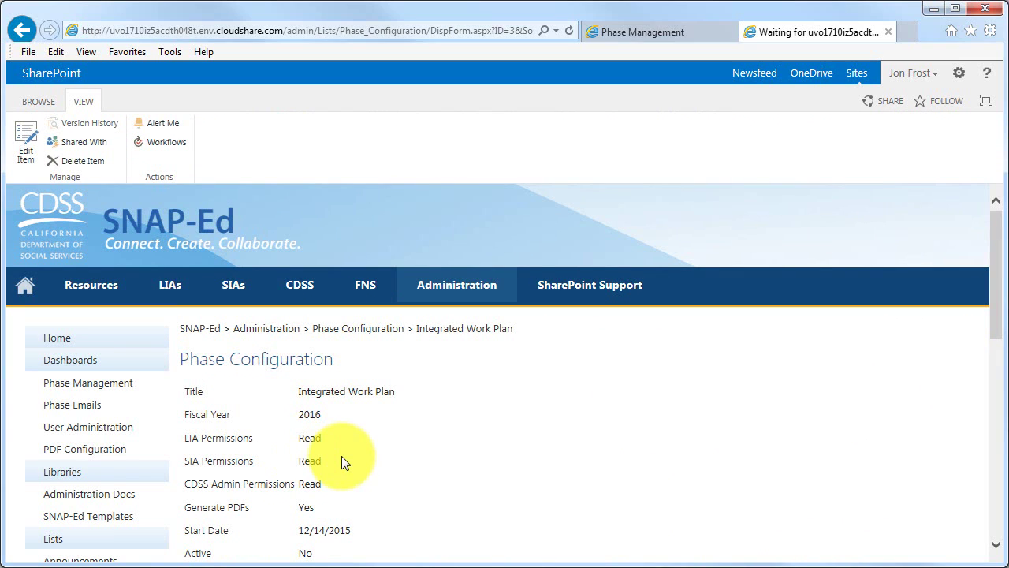
click(22, 136)
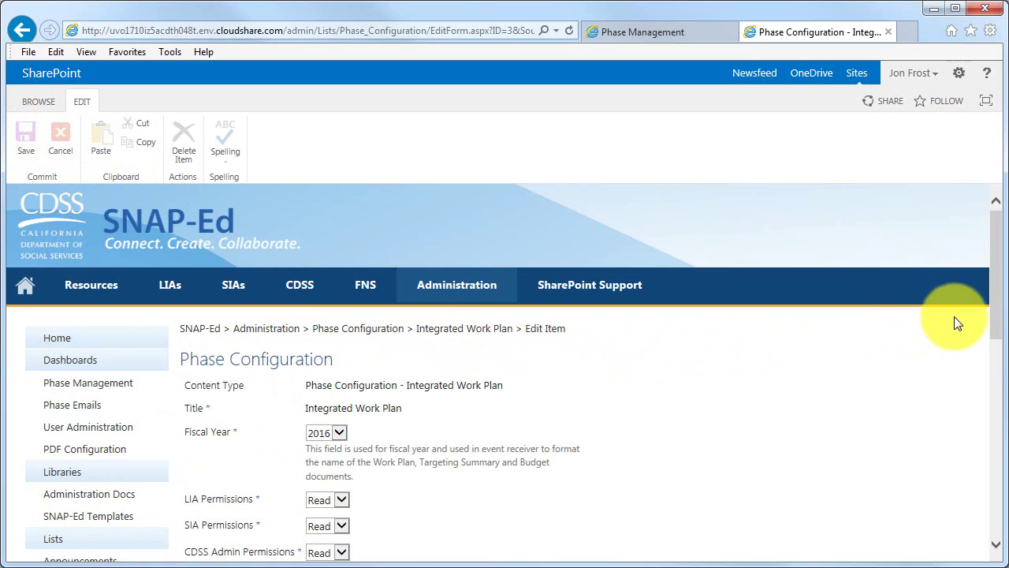
drag(1000, 288, 1003, 337)
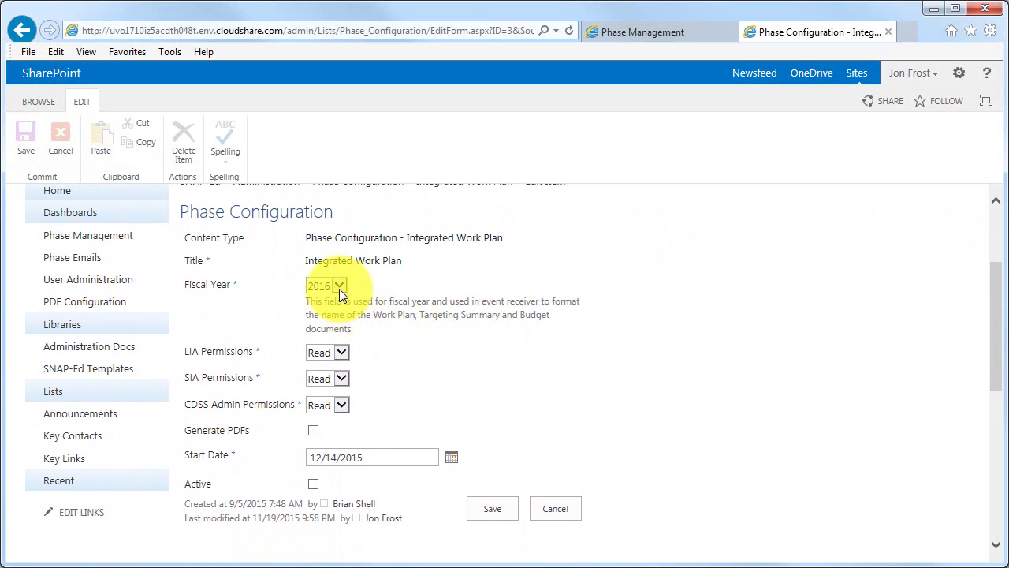
click(343, 351)
click(331, 361)
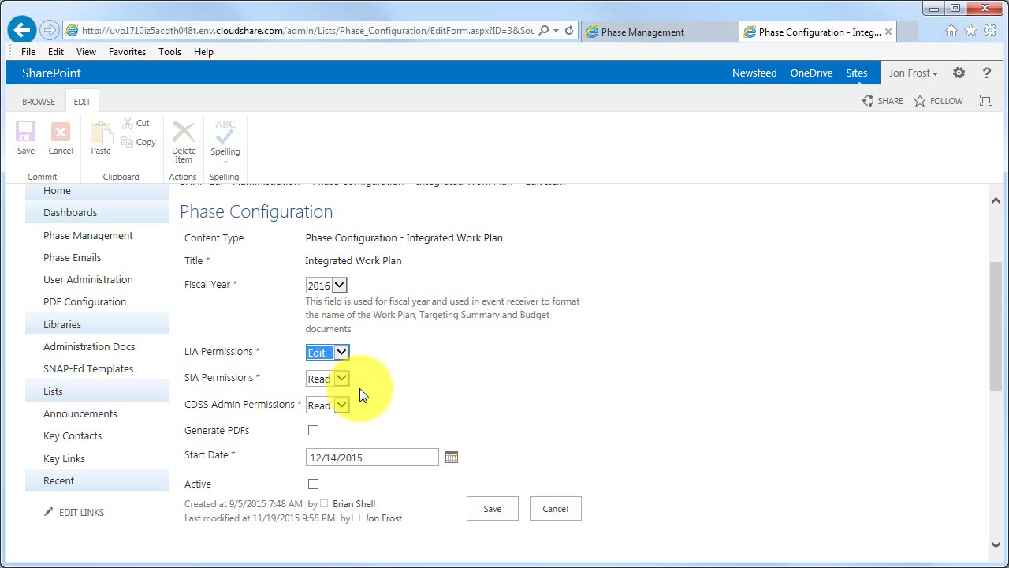
click(376, 458)
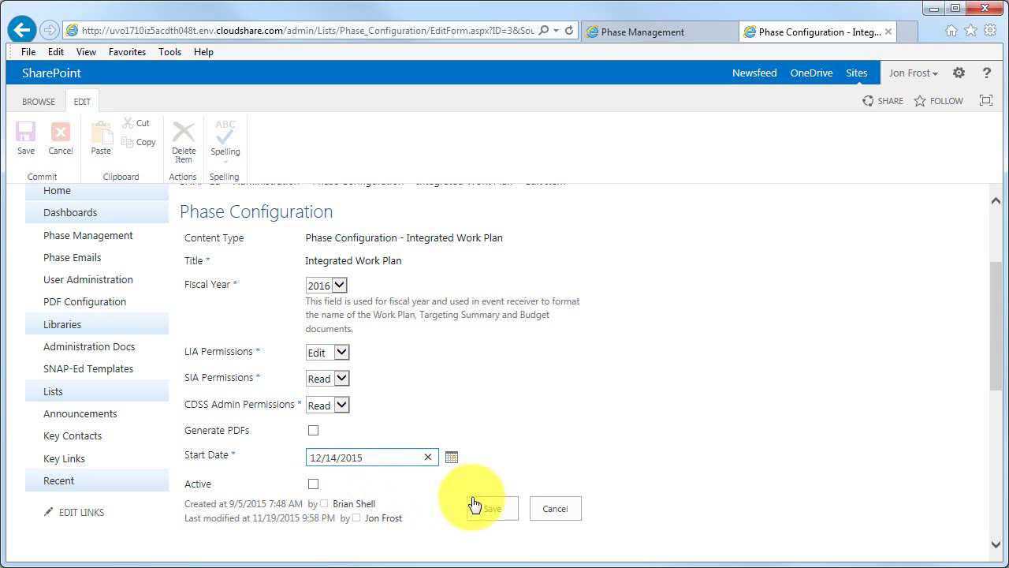
click(565, 511)
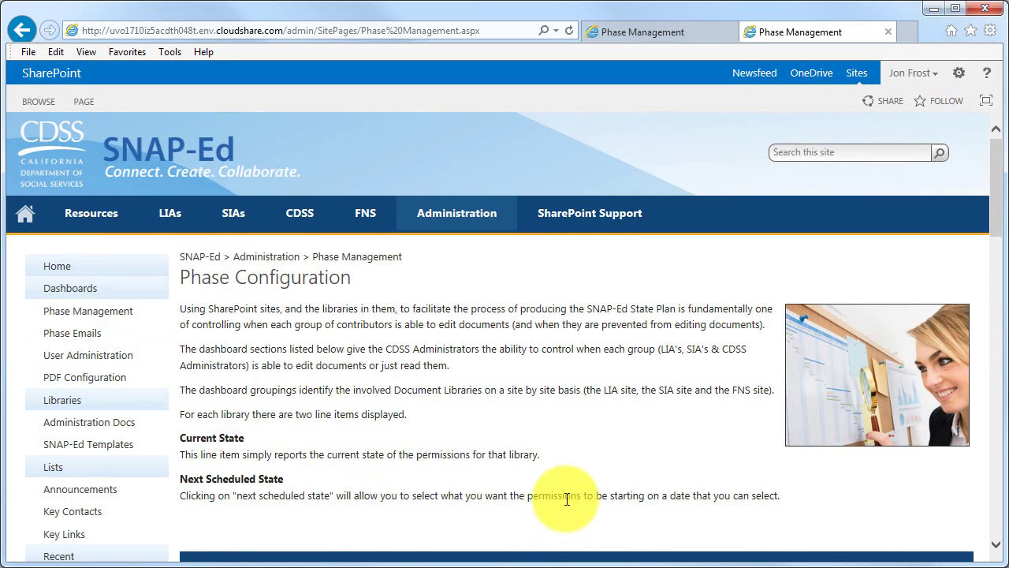
- Return to the Administration home page and open the Phase Emails list from there
click(476, 223)
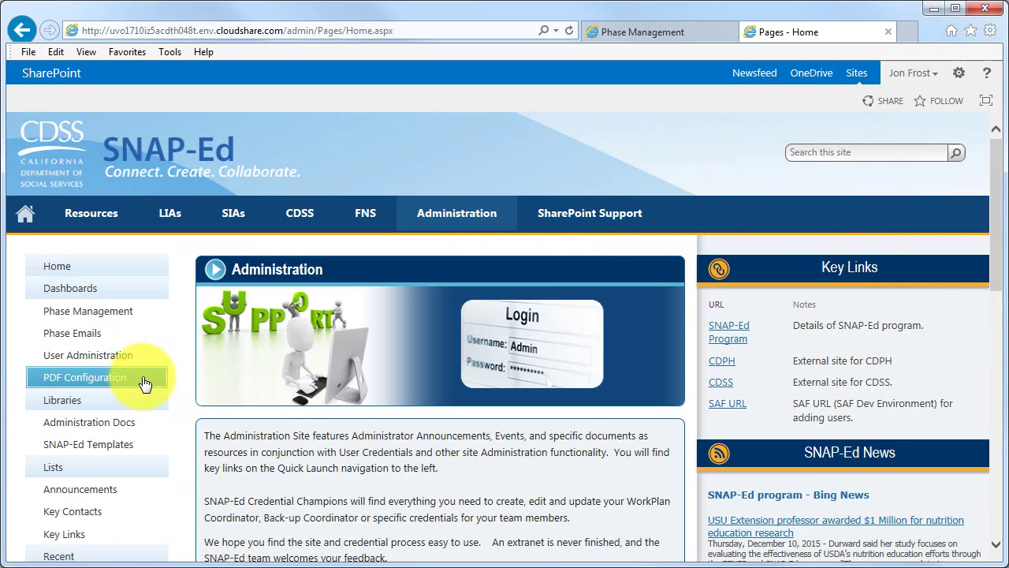
click(77, 340)
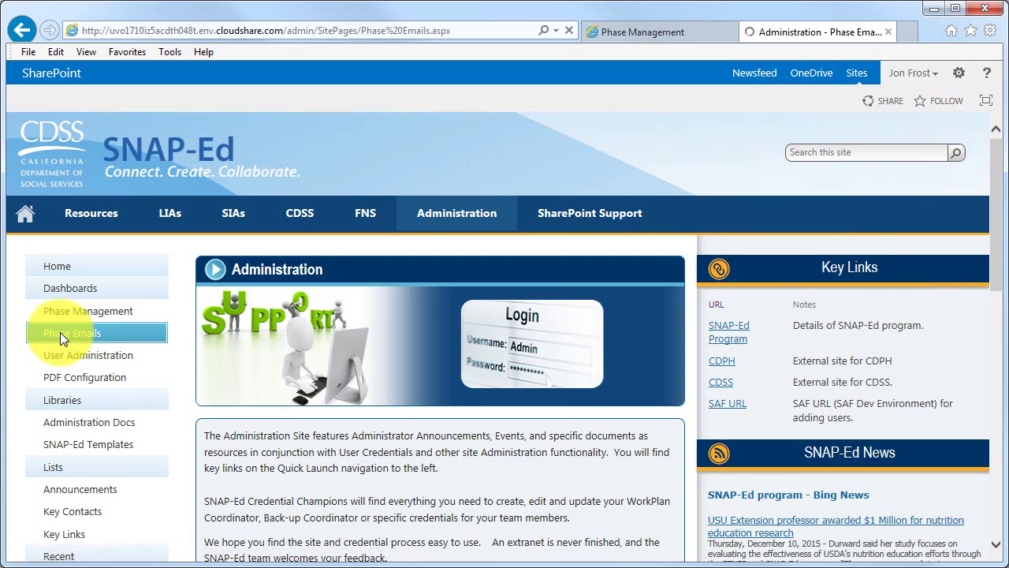